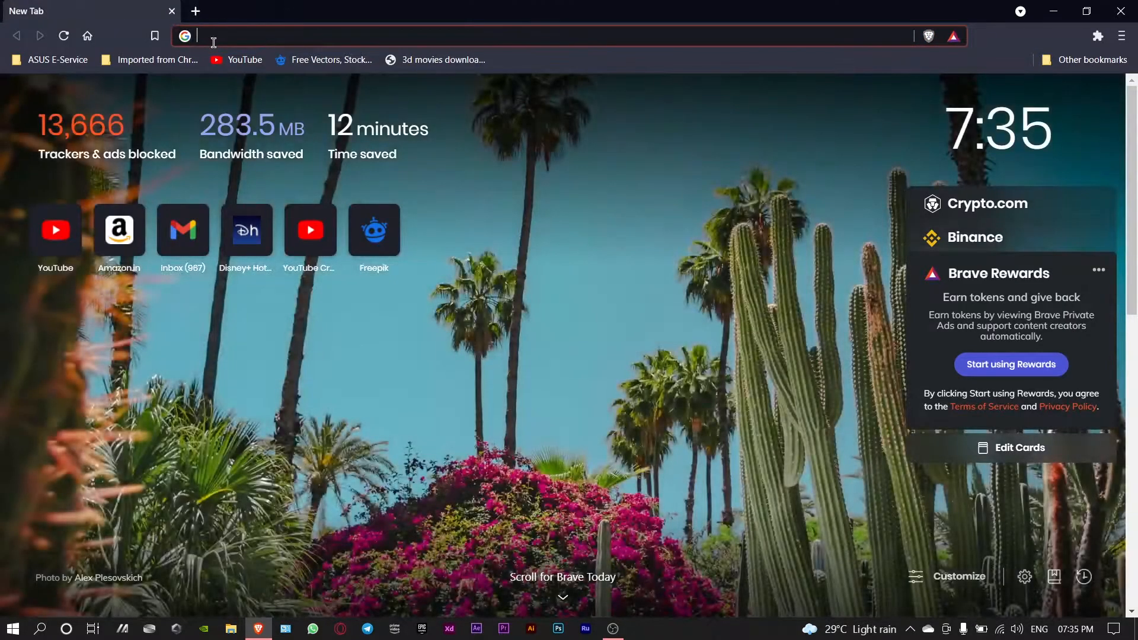
Step: Search the web for powertoys and open the Install PowerToys page in Microsoft Docs
left_click(217, 38)
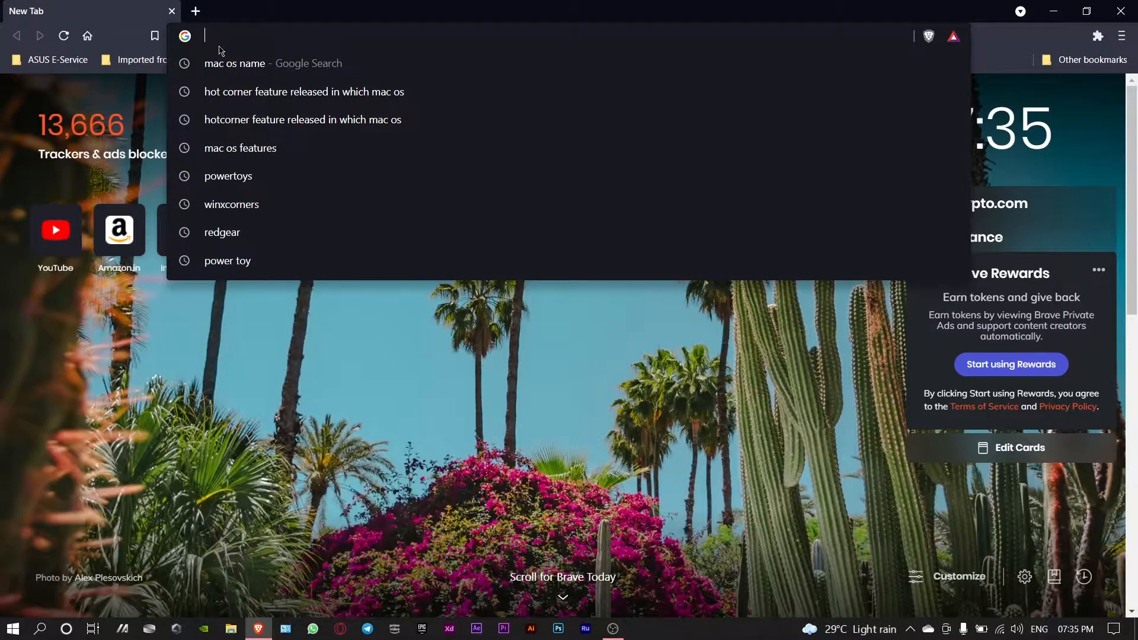
type("powertoys")
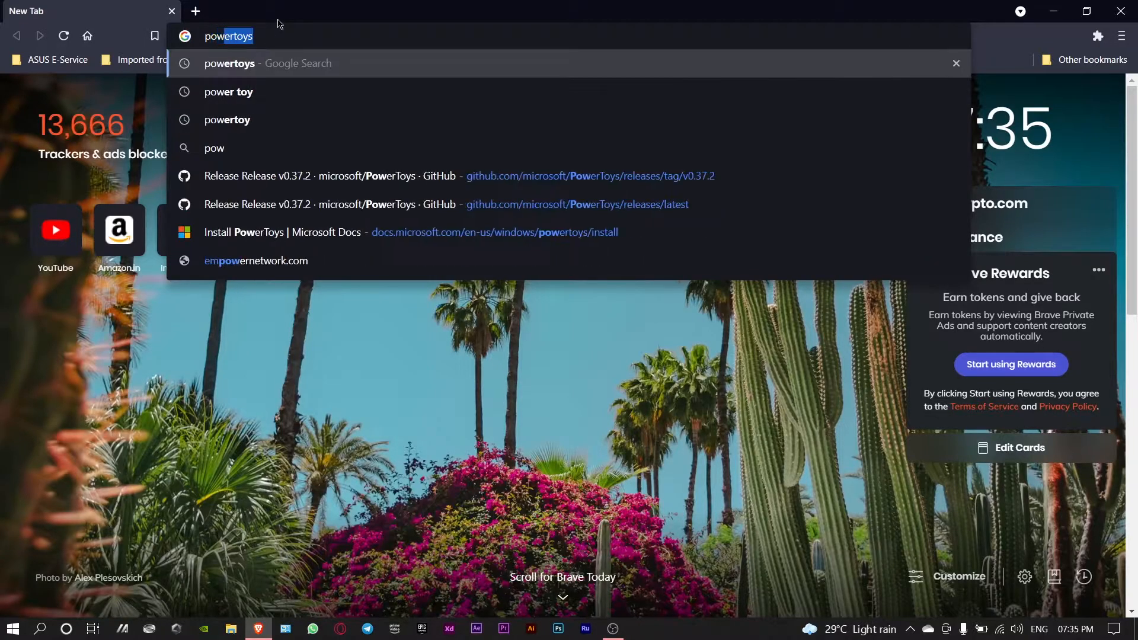
key("Return")
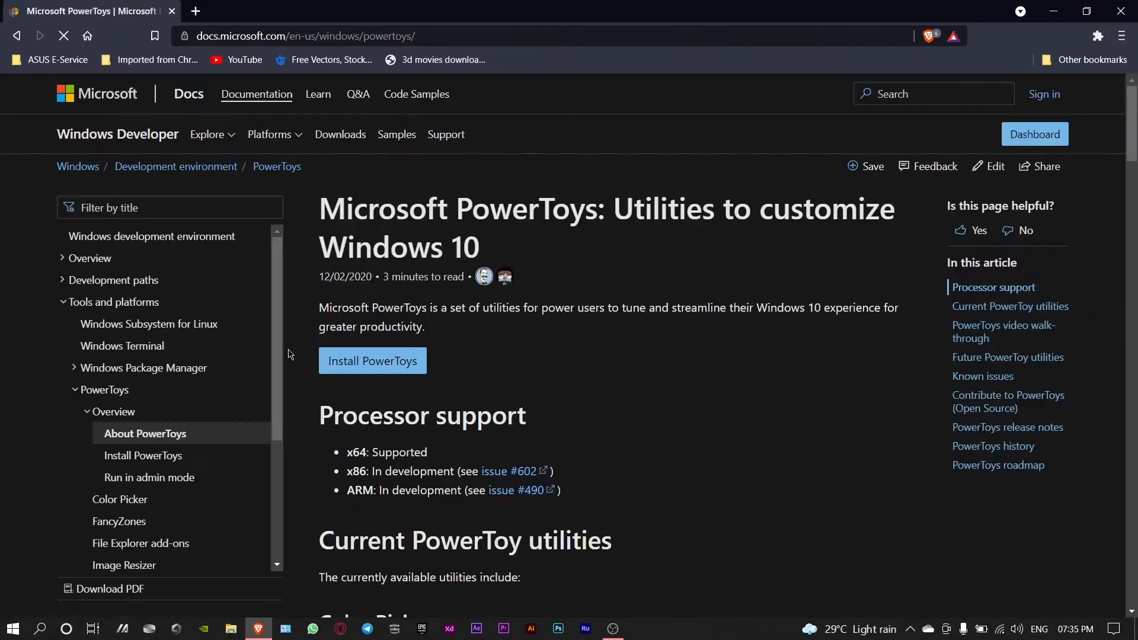
left_click(370, 364)
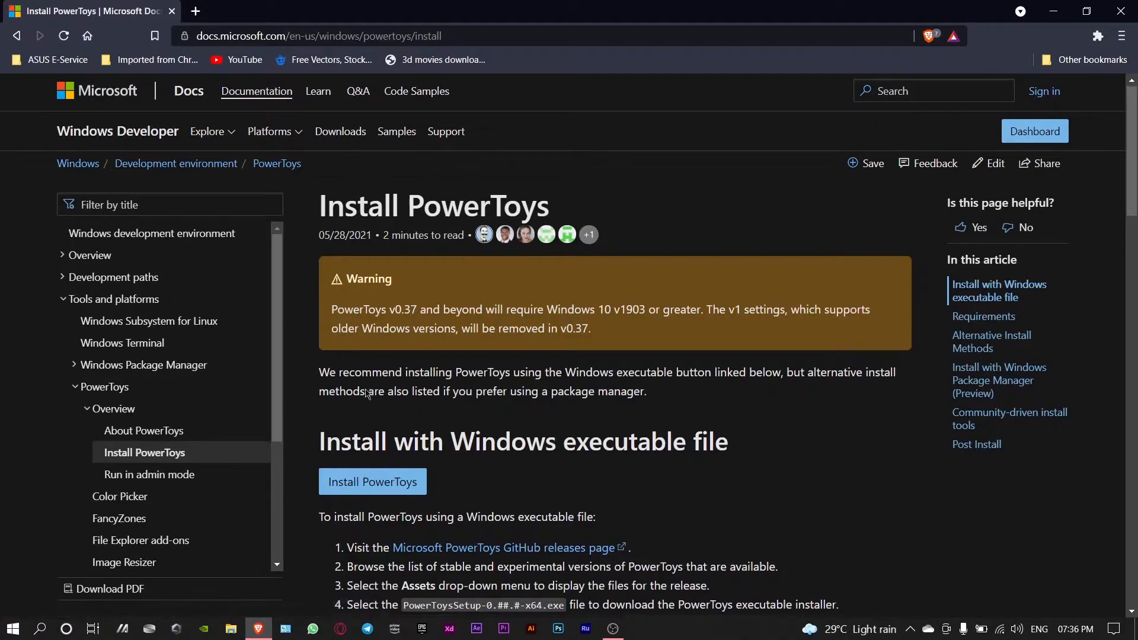
Step: Open the PowerToys installer page and the .NET Core 3.1 Desktop Runtime link in new tabs
scroll(431, 278, "down", 2)
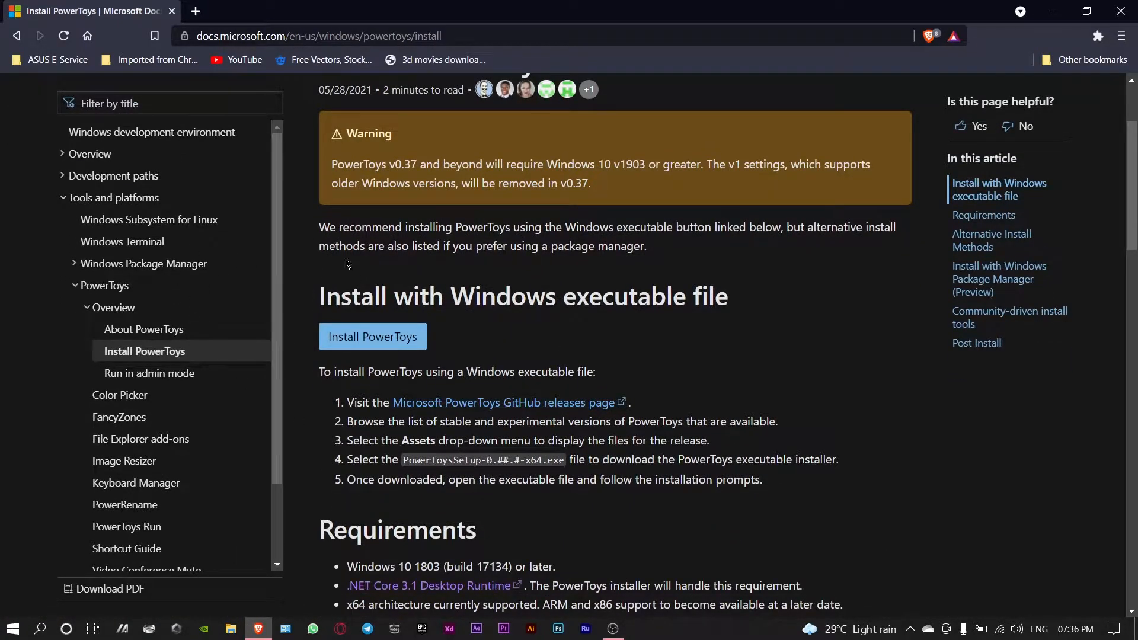
right_click(432, 336)
left_click(451, 342)
scroll(502, 364, "down", 4)
right_click(471, 367)
left_click(504, 378)
left_click(492, 7)
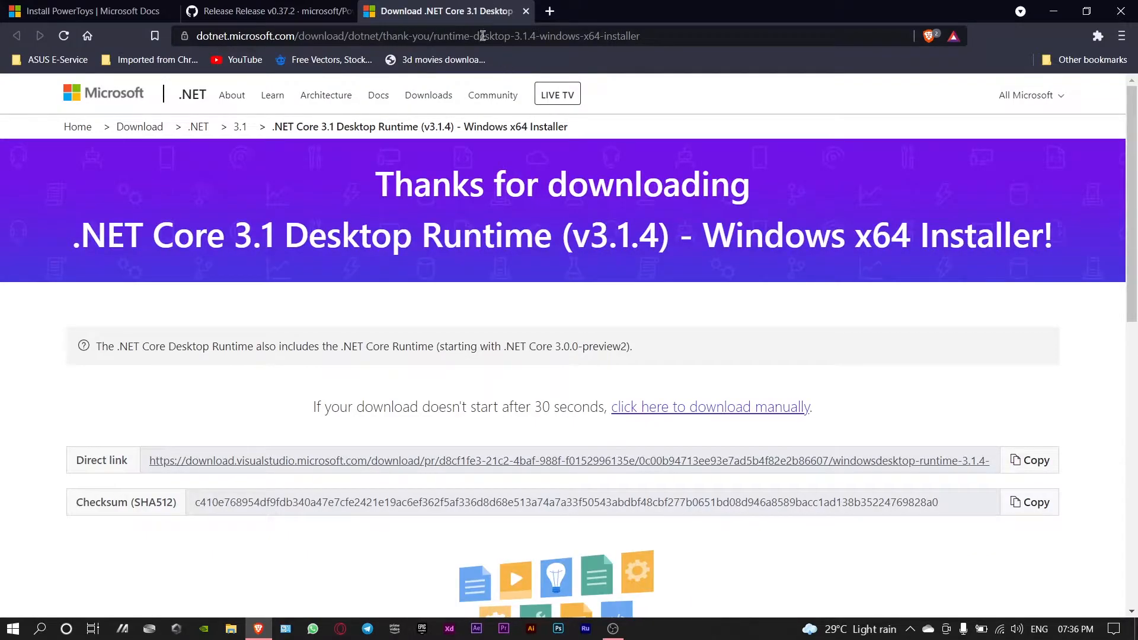
Step: Download PowerToysSetup-0.37.2-x64.exe from the GitHub release assets and save it under the suggested name
left_click(287, 7)
scroll(396, 249, "down", 4)
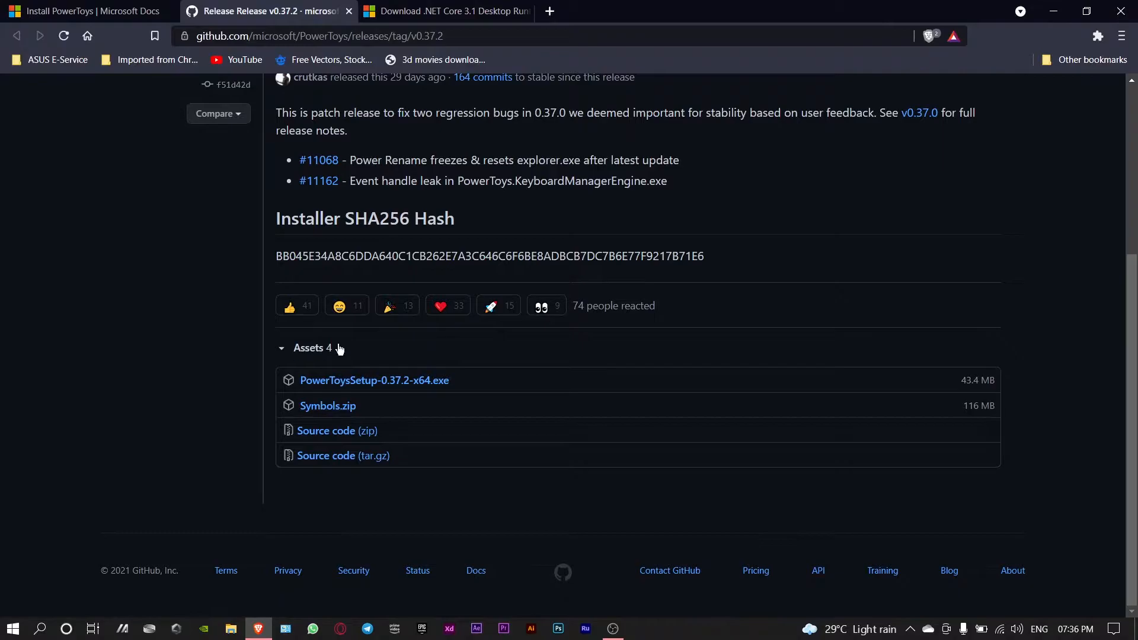
left_click(386, 379)
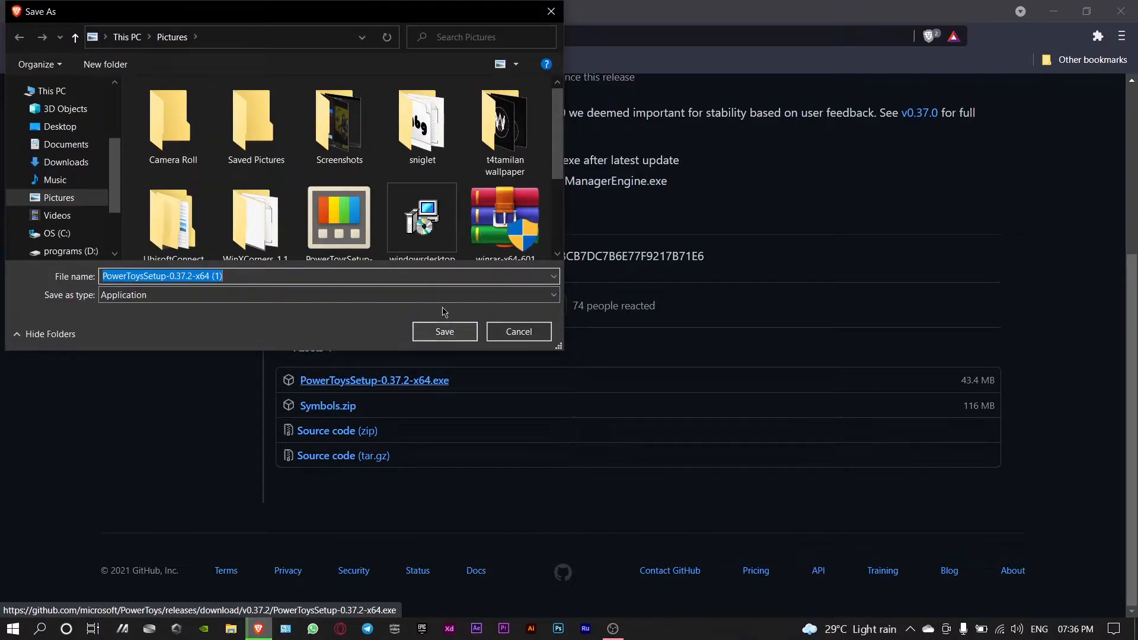
left_click(444, 331)
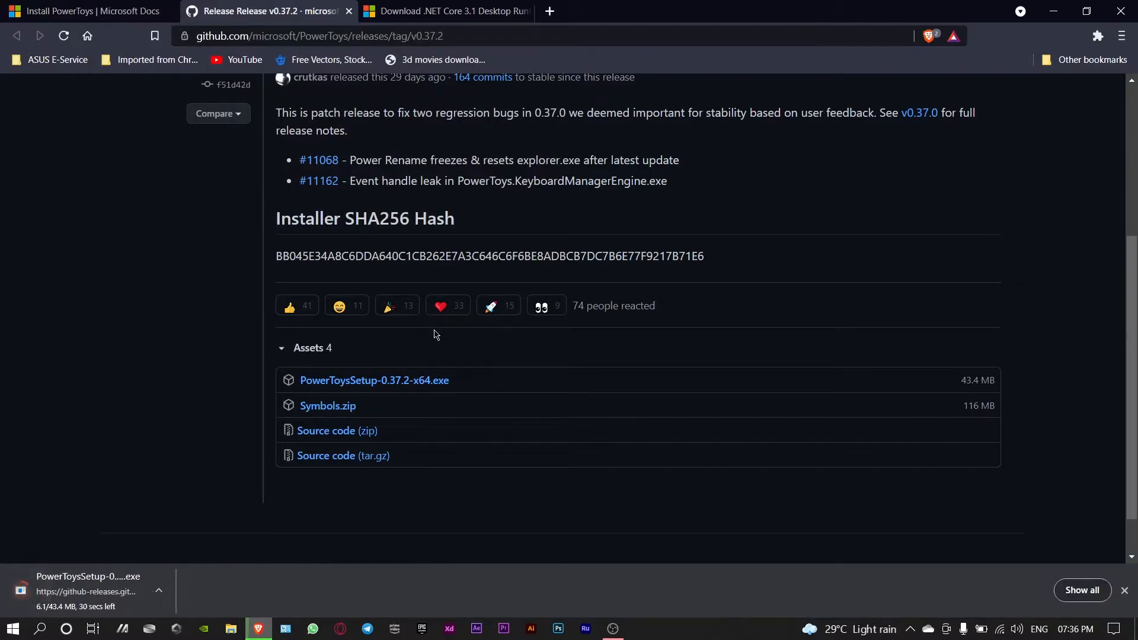
Step: Download the .NET Core 3.1 Desktop Runtime (v3.1.4) x64 installer manually, save it, and close the browser
left_click(481, 6)
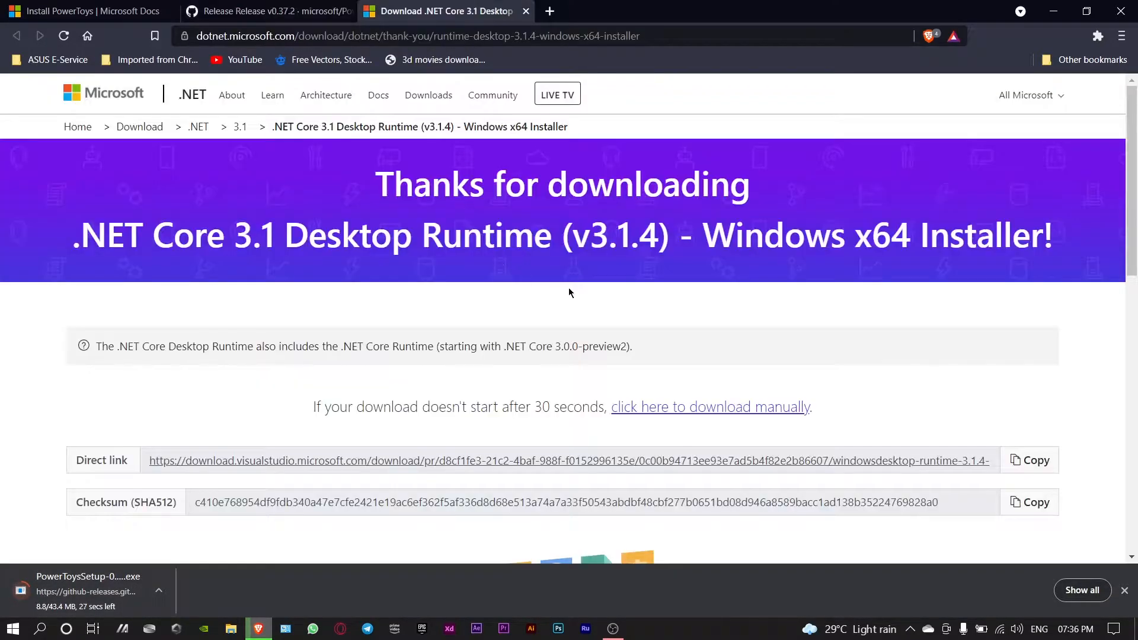
scroll(564, 290, "down", 1)
left_click(691, 334)
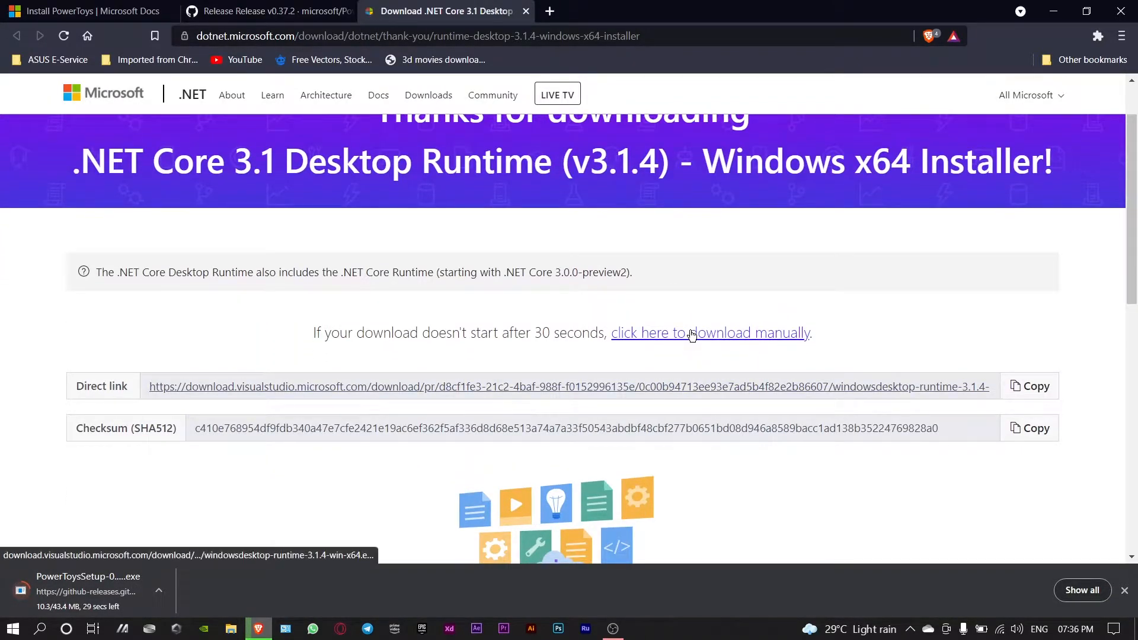
left_click(433, 330)
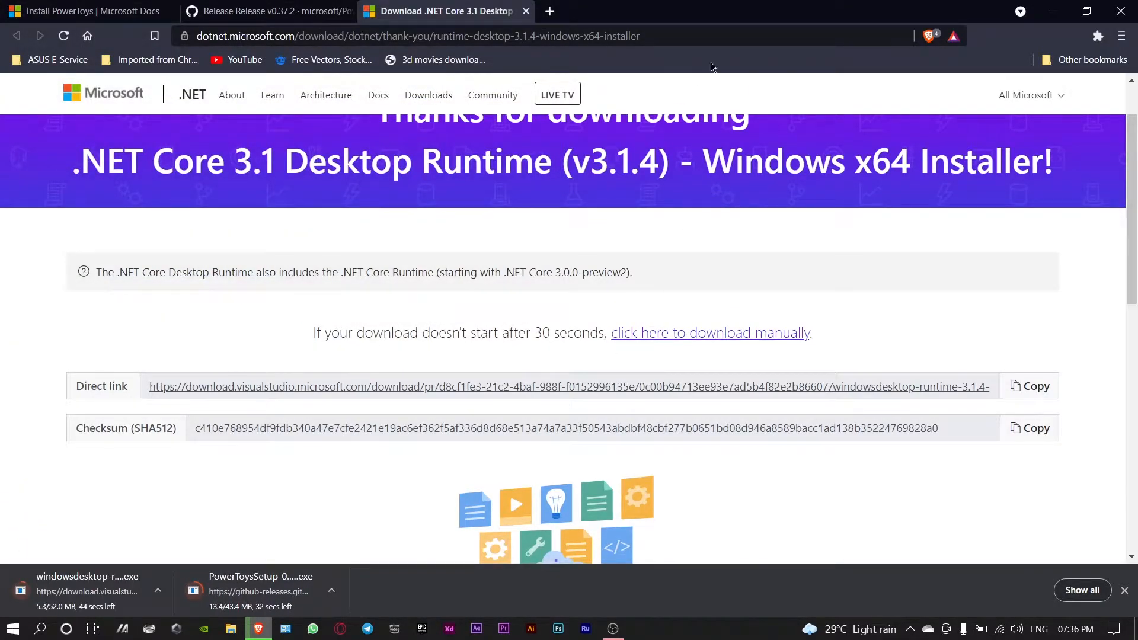
left_click(1132, 4)
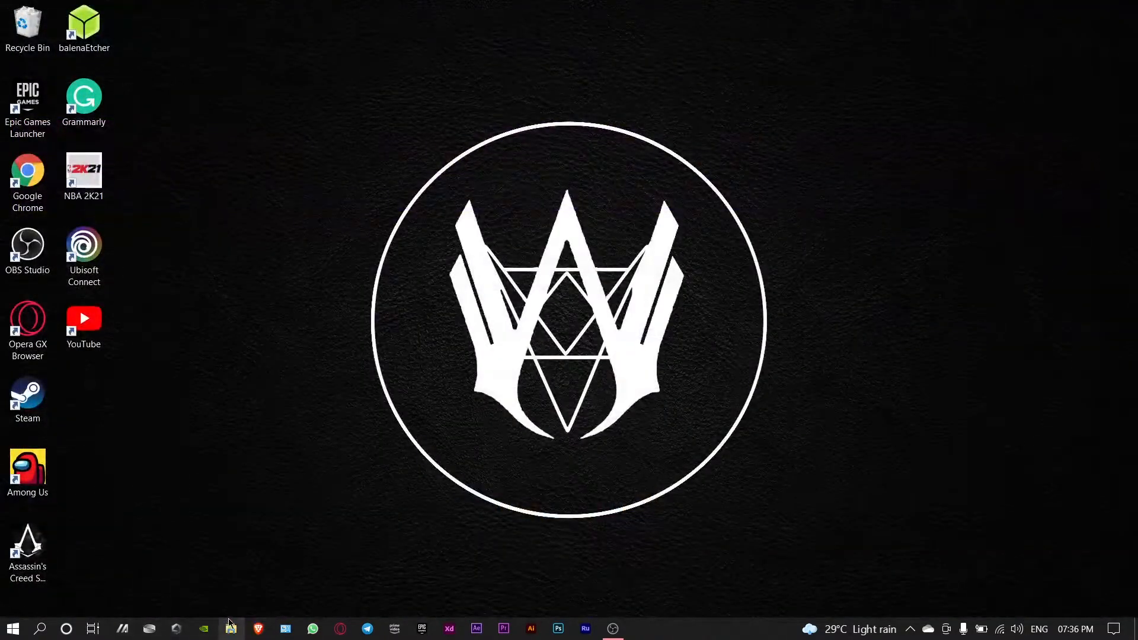
Step: Run the windowsdesktop-runtime-3.1.4 installer from the Downloads folder, install the runtime, and close the installer
left_click(230, 627)
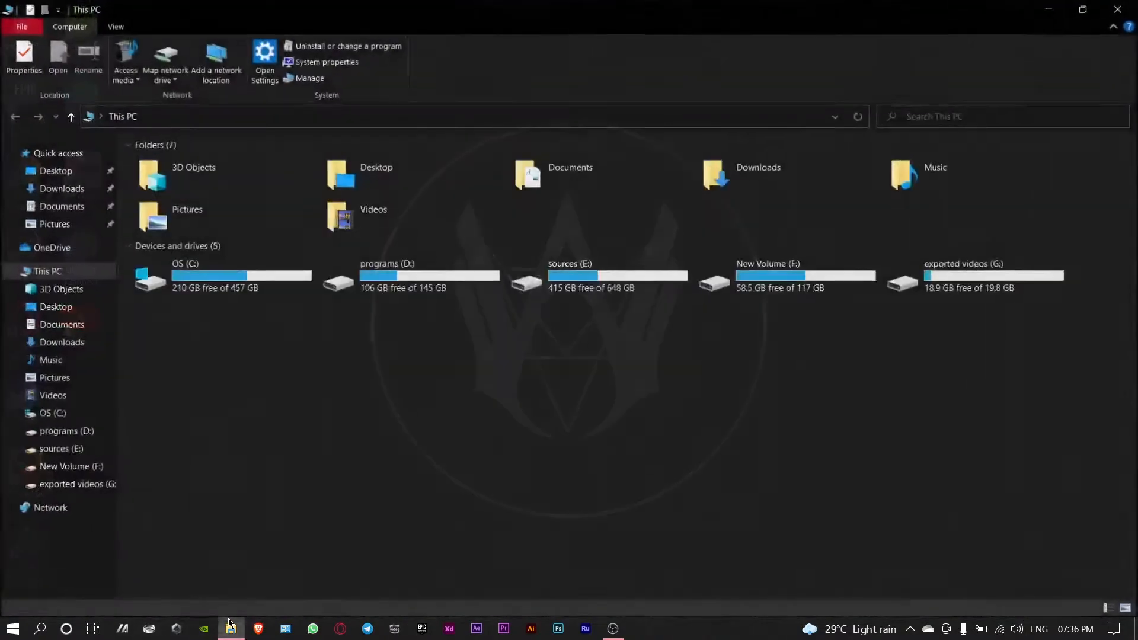
left_click(92, 193)
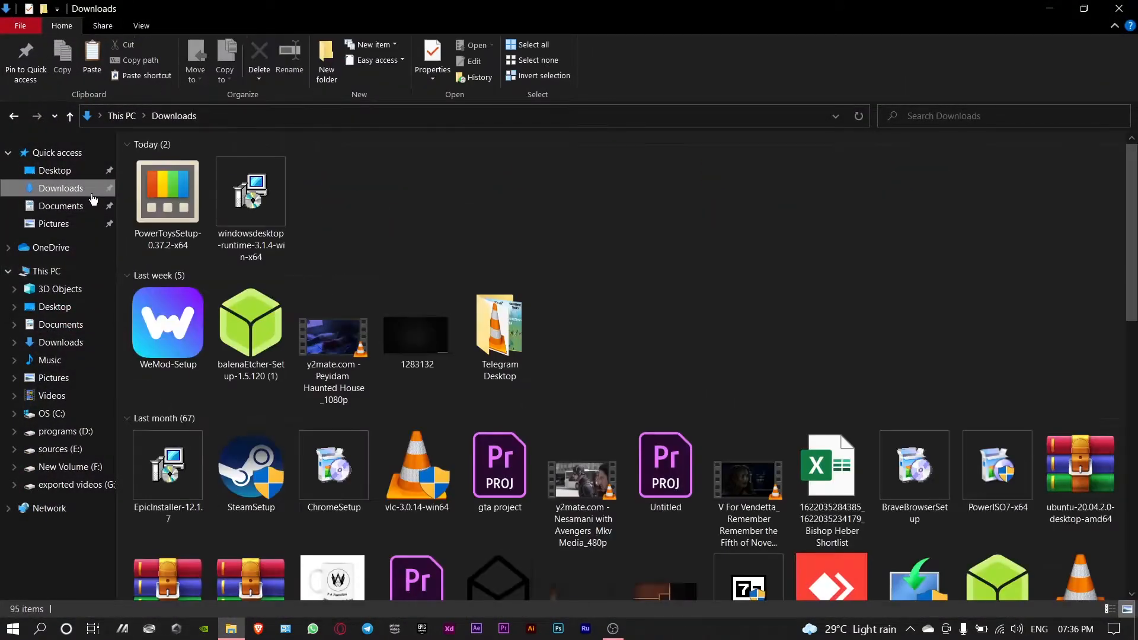
double_click(253, 220)
left_click(697, 465)
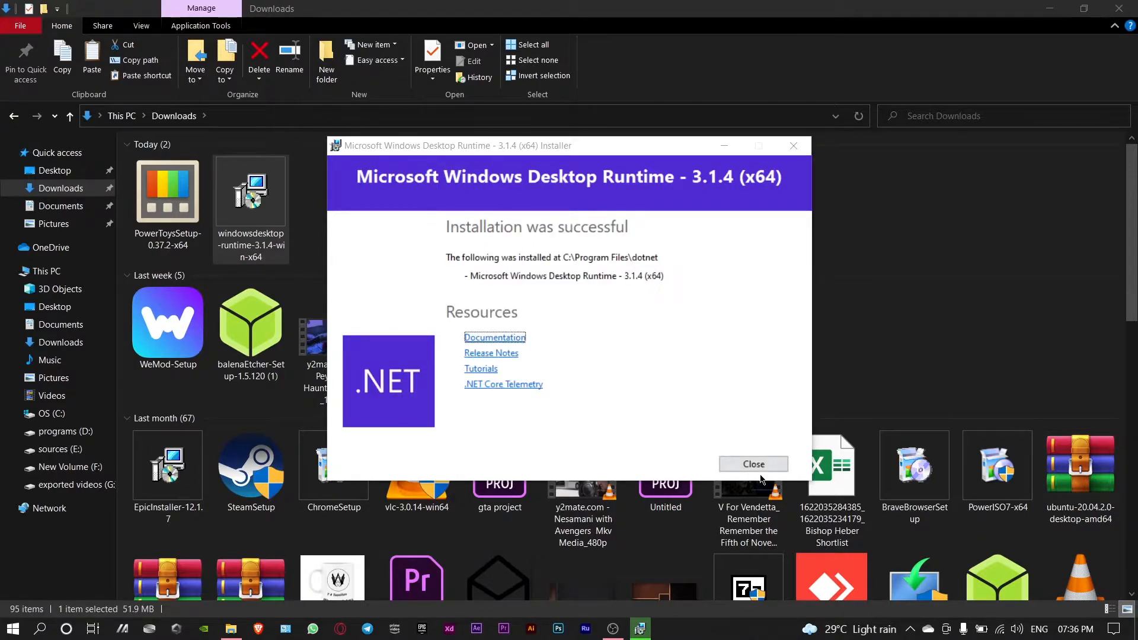
left_click(753, 464)
Step: Install PowerToys from PowerToysSetup-0.37.2-x64 with the default destination folder and finish the setup wizard
double_click(174, 227)
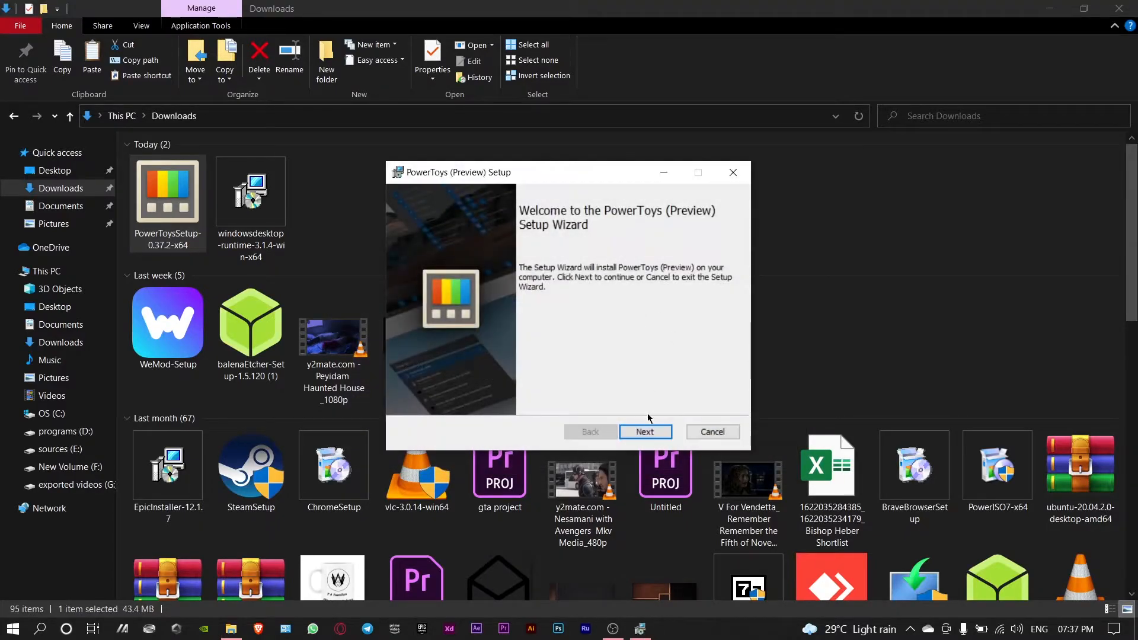
left_click(650, 436)
left_click(656, 434)
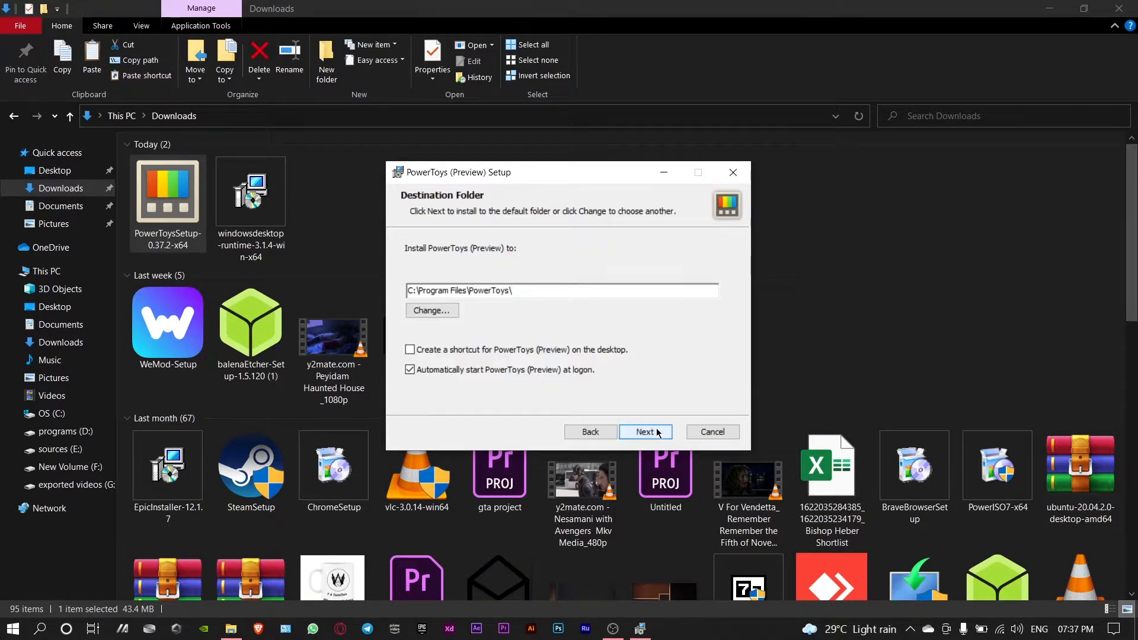
left_click(657, 434)
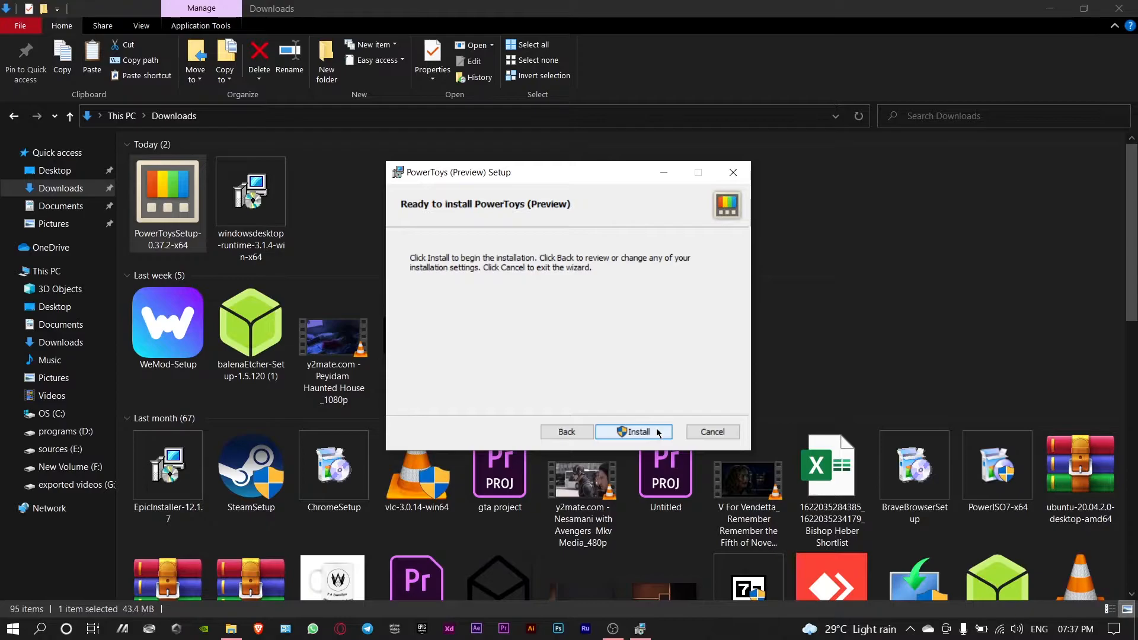
left_click(656, 433)
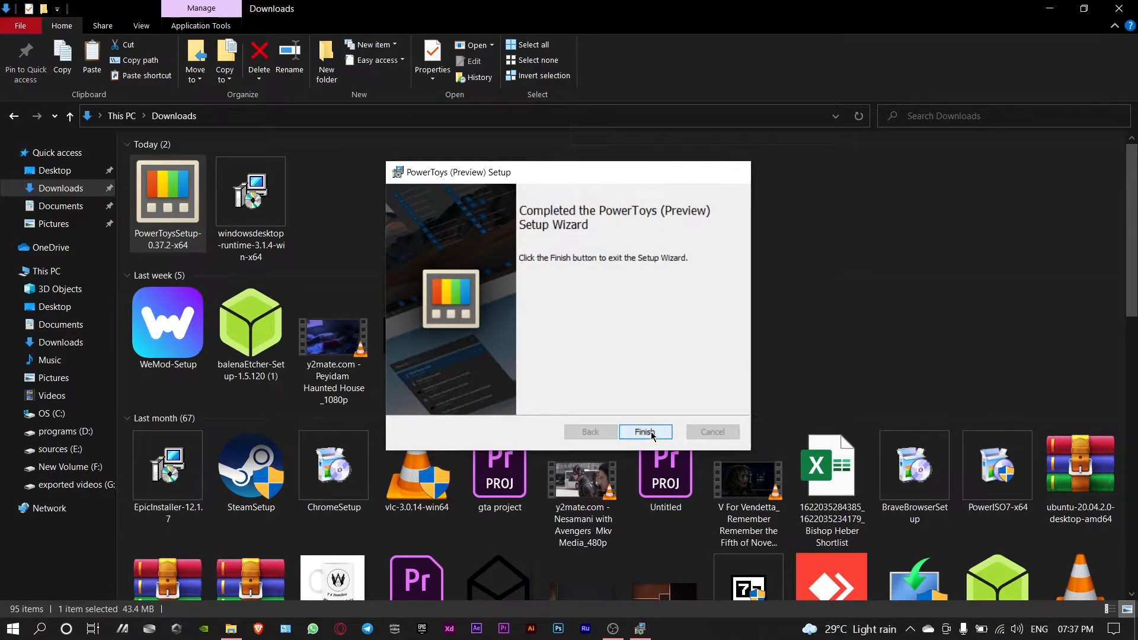
left_click(651, 433)
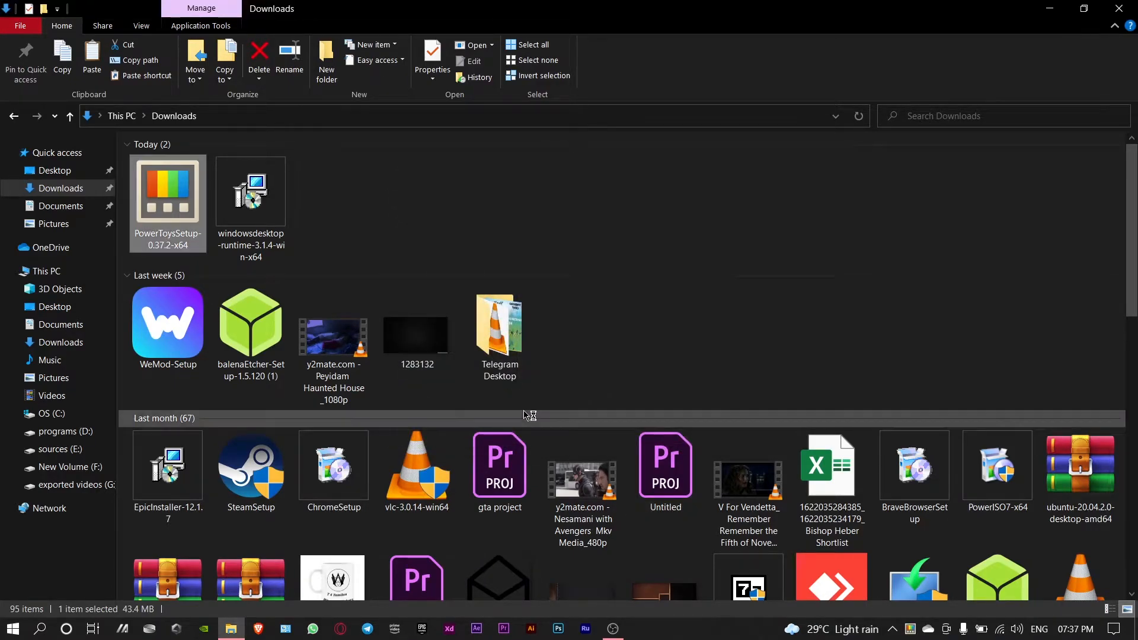
Step: Close the Downloads window and refresh the desktop
left_click(1126, 8)
right_click(620, 250)
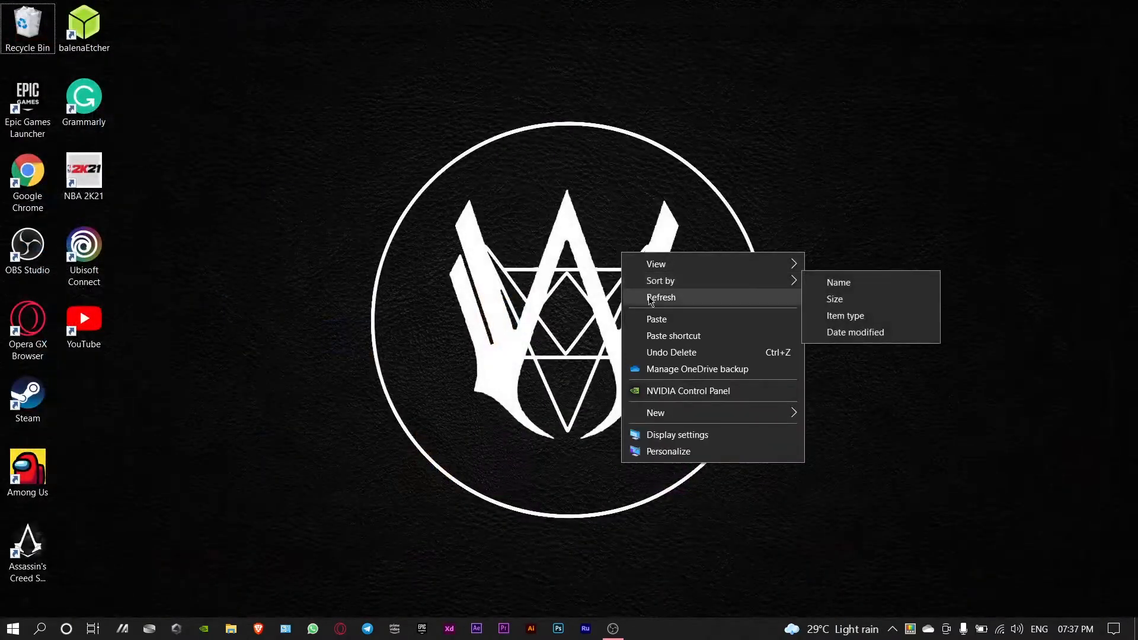
right_click(649, 297)
left_click(685, 342)
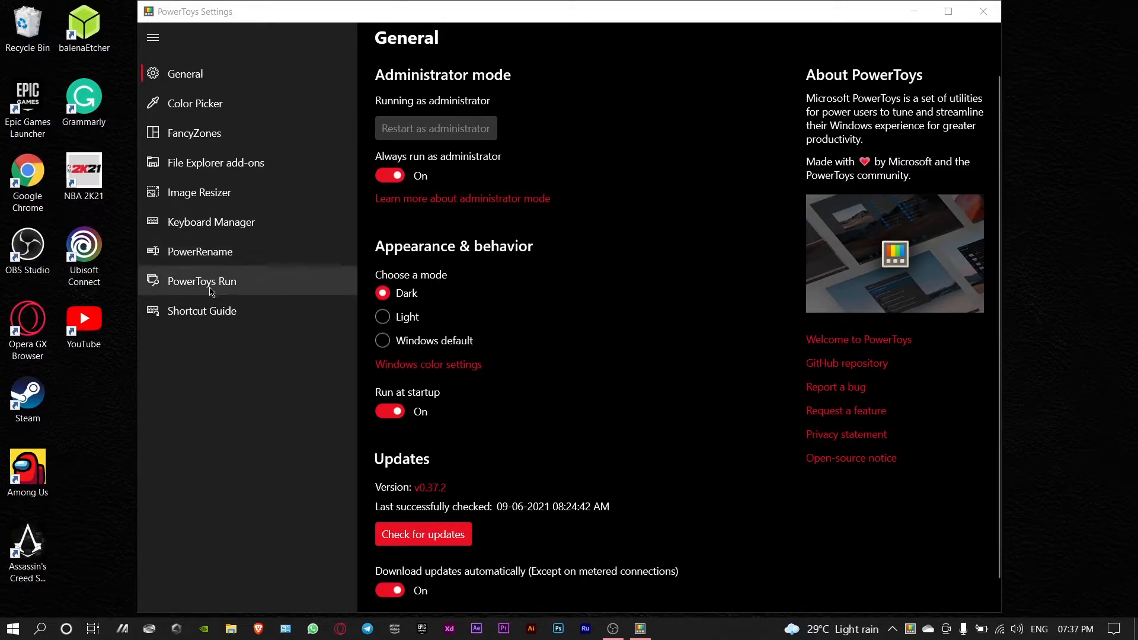
Step: Open the PowerToys Run settings, try Win + C as the launcher shortcut, and set it back to Win + Space
left_click(275, 292)
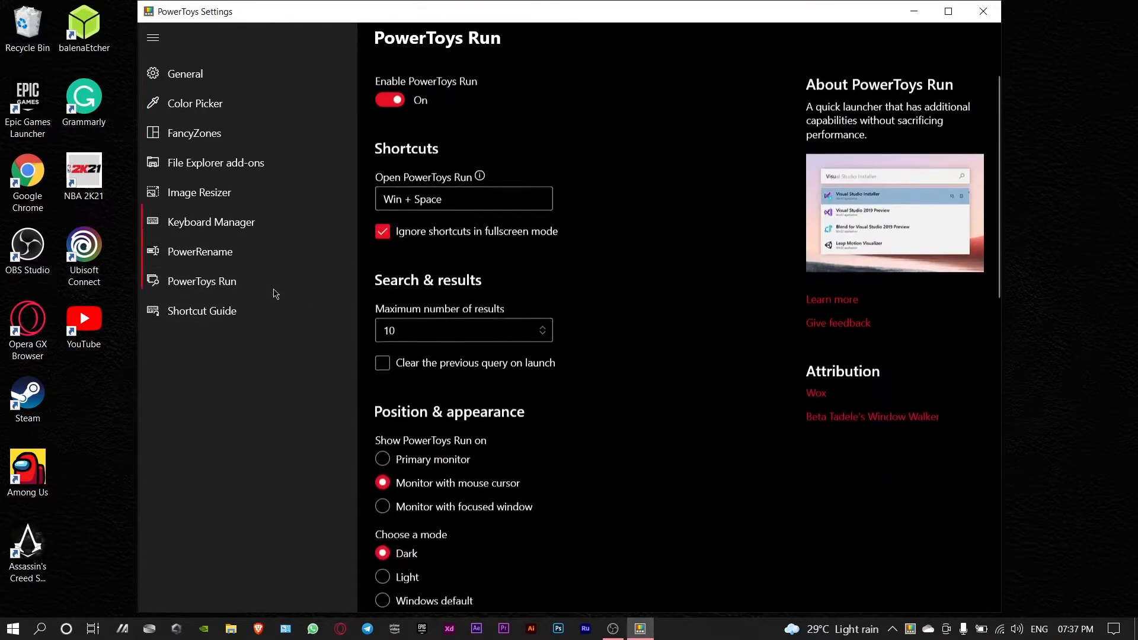
left_click(466, 188)
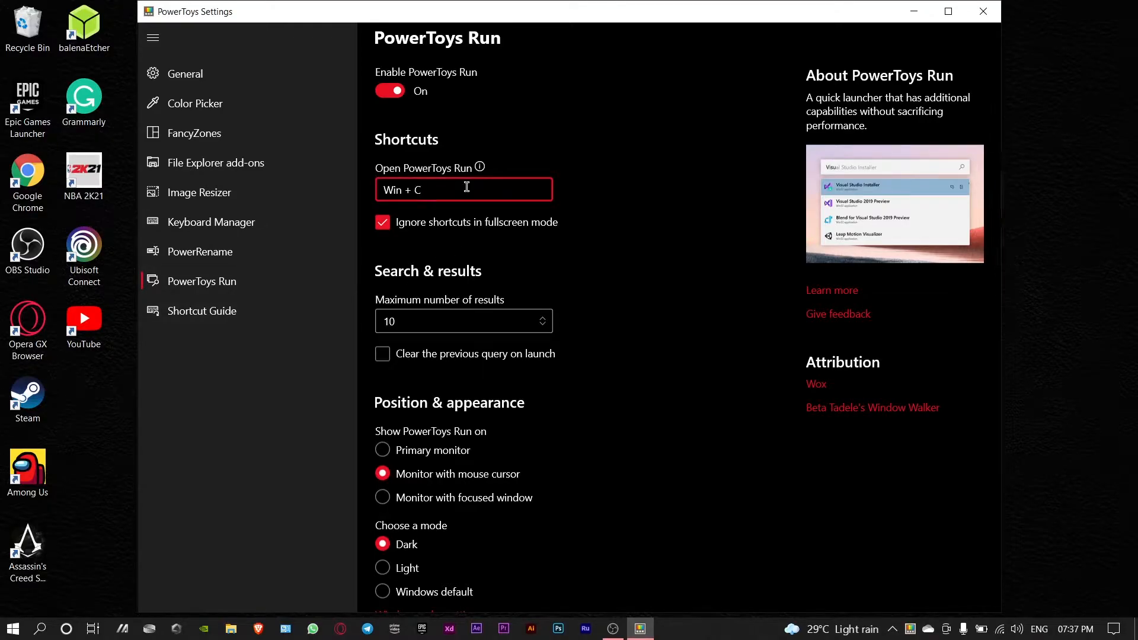
scroll(556, 287, "down", 8)
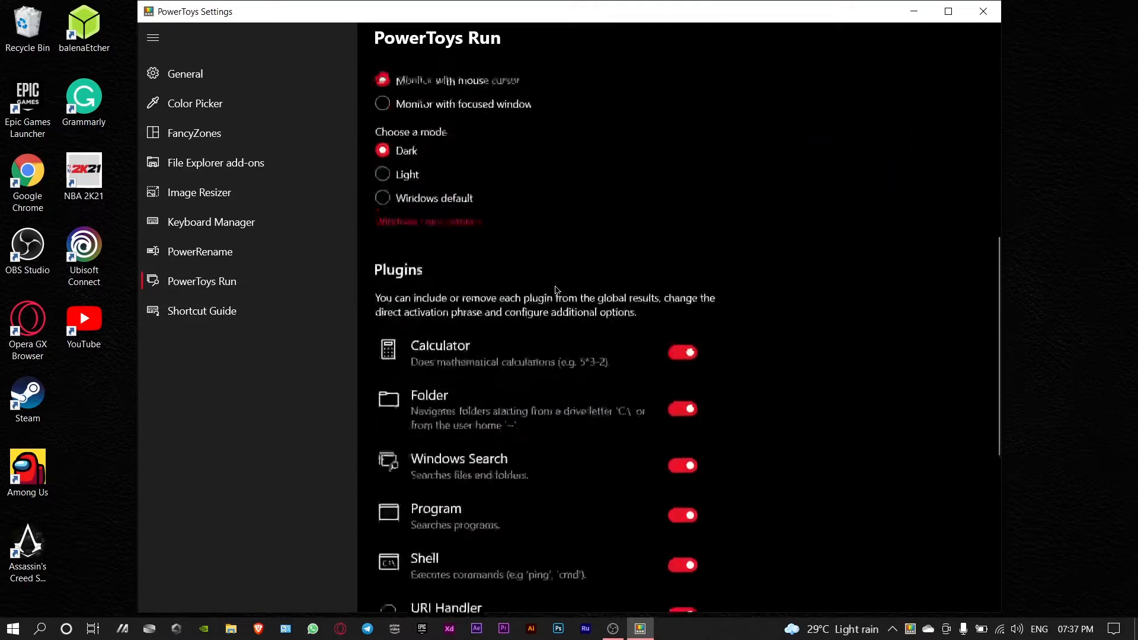
scroll(634, 261, "up", 8)
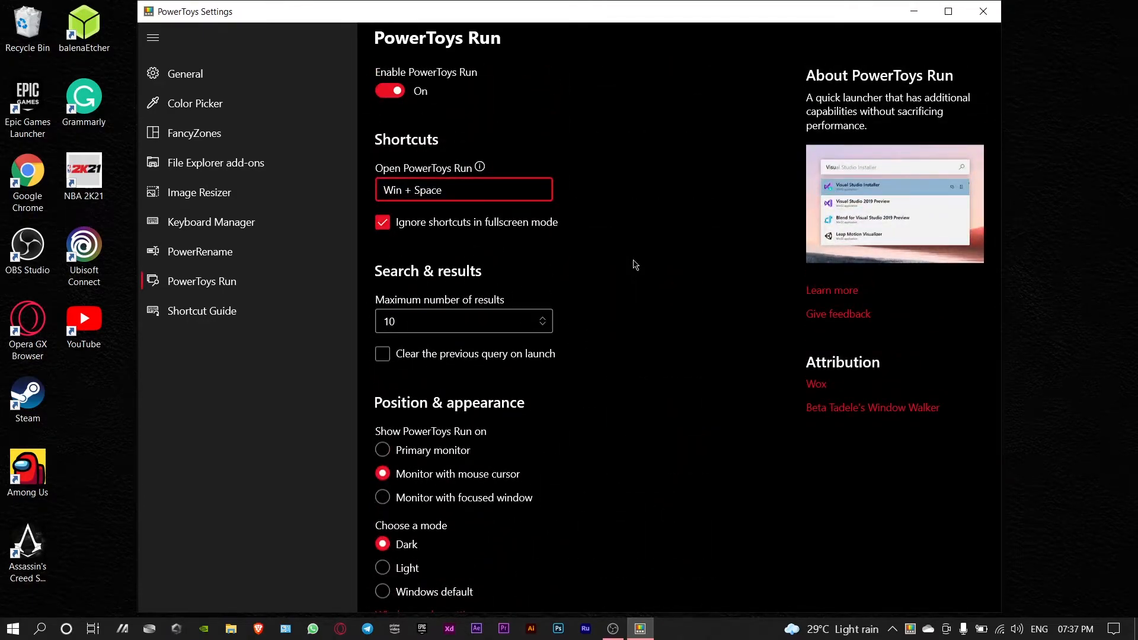
Step: Look through the PowerToys Run options and plugins, switching Visual Studio Code Workspaces off and back on
scroll(632, 268, "down", 6)
scroll(472, 219, "up", 6)
scroll(703, 401, "down", 15)
left_click(686, 540)
left_click(688, 544)
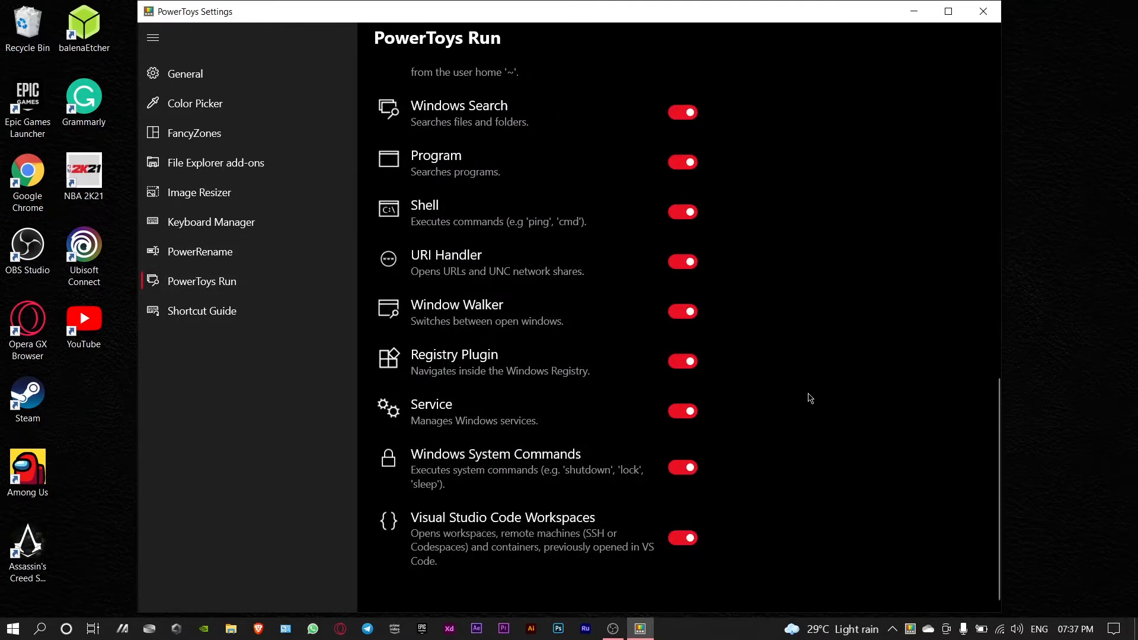
scroll(810, 397, "up", 15)
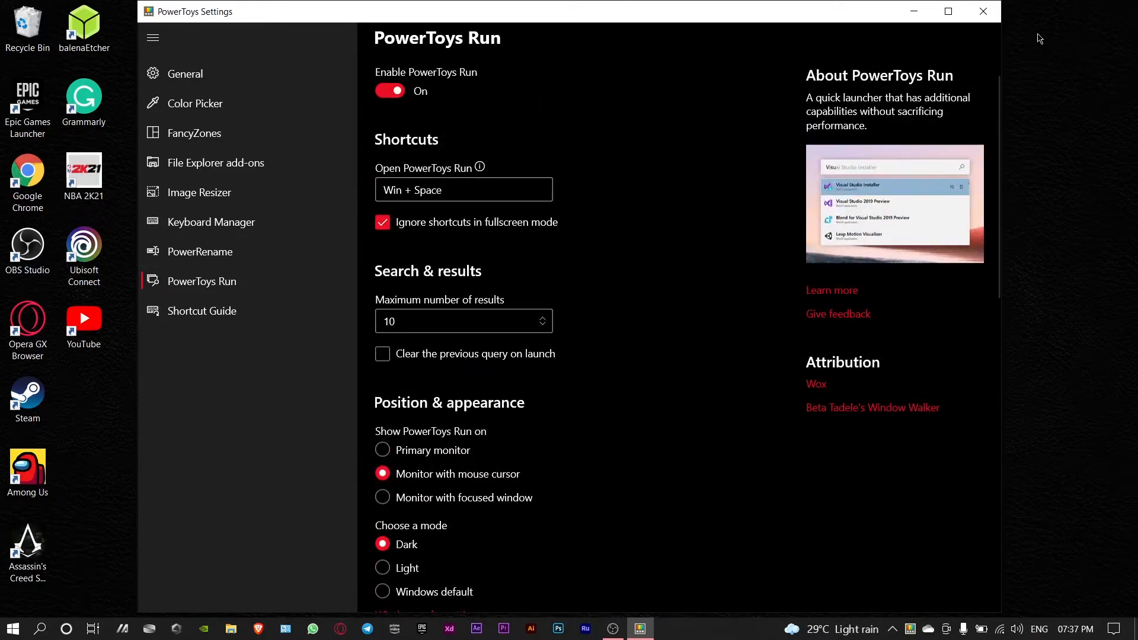
Step: Close PowerToys Settings and refresh the desktop
left_click(983, 11)
right_click(663, 206)
left_click(711, 252)
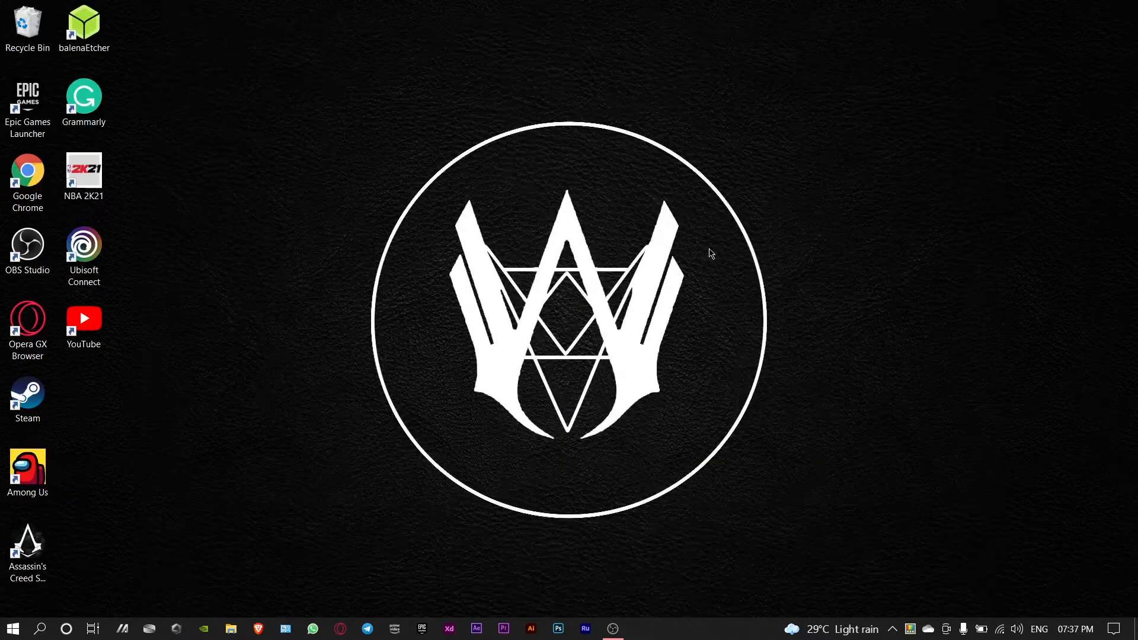
Step: Launch the Brave browser through PowerToys Run by searching for "bra"
key("alt+space")
type("bra")
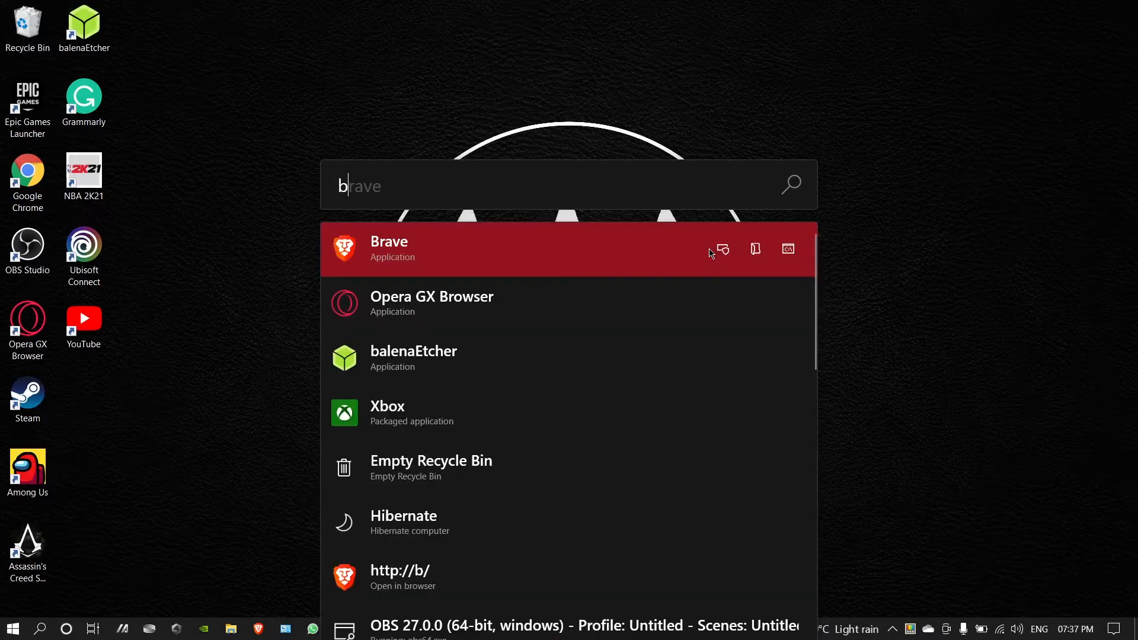
key("Return")
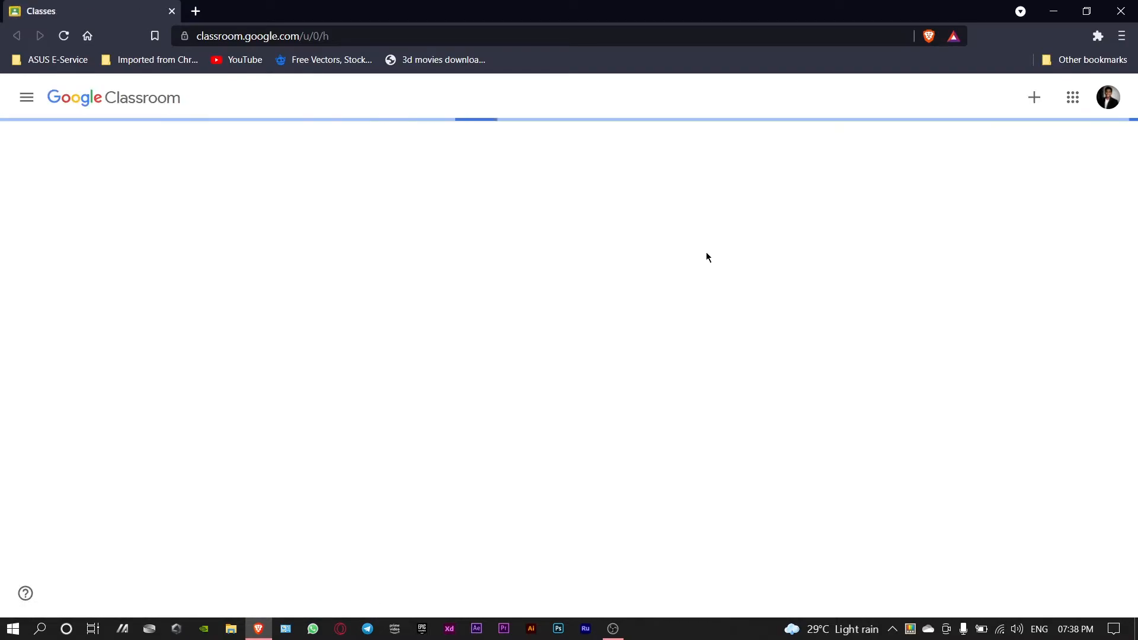
Step: Launch Telegram Desktop through PowerToys Run by searching for "tele"
key("alt+space")
type("tele")
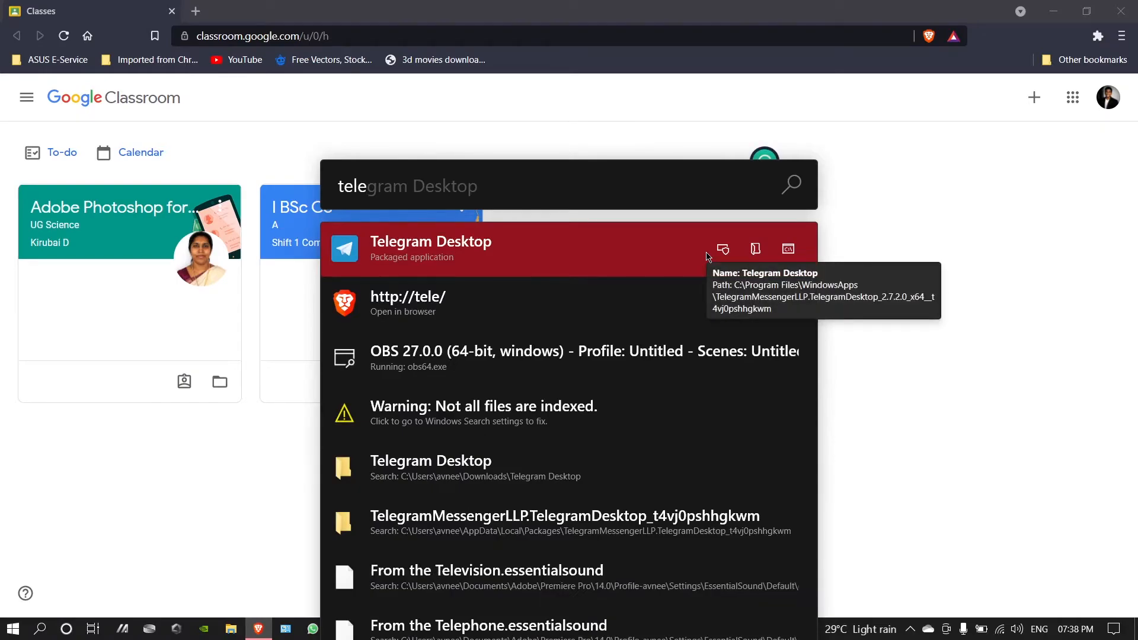
key("Return")
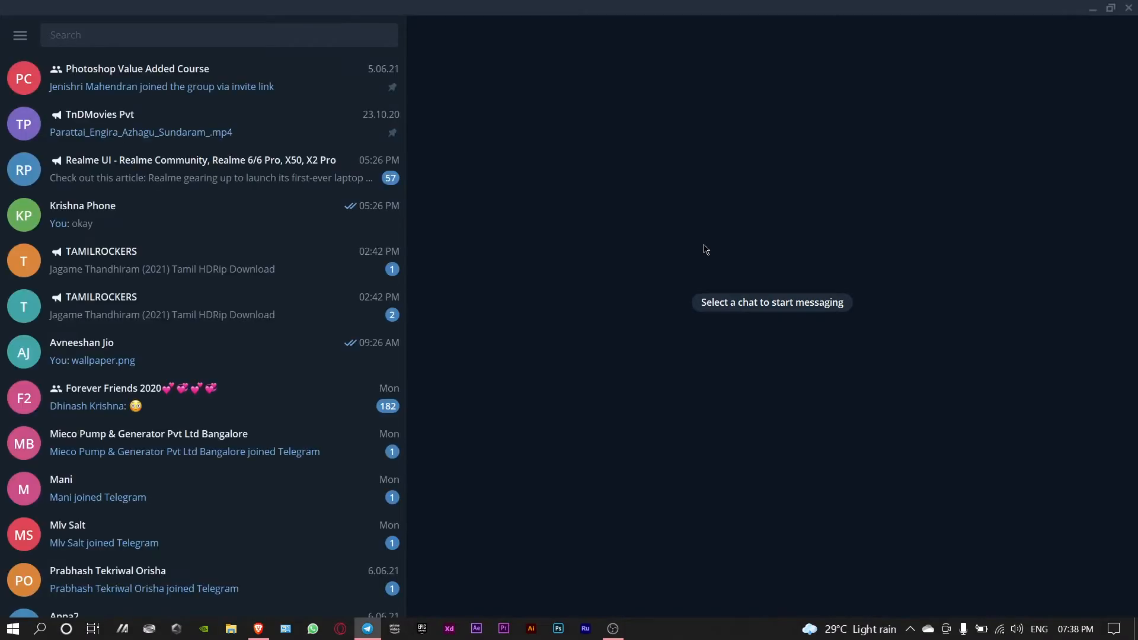
Step: Replace the previous PowerToys Run query with "chr" and launch Google Chrome
key("alt+space")
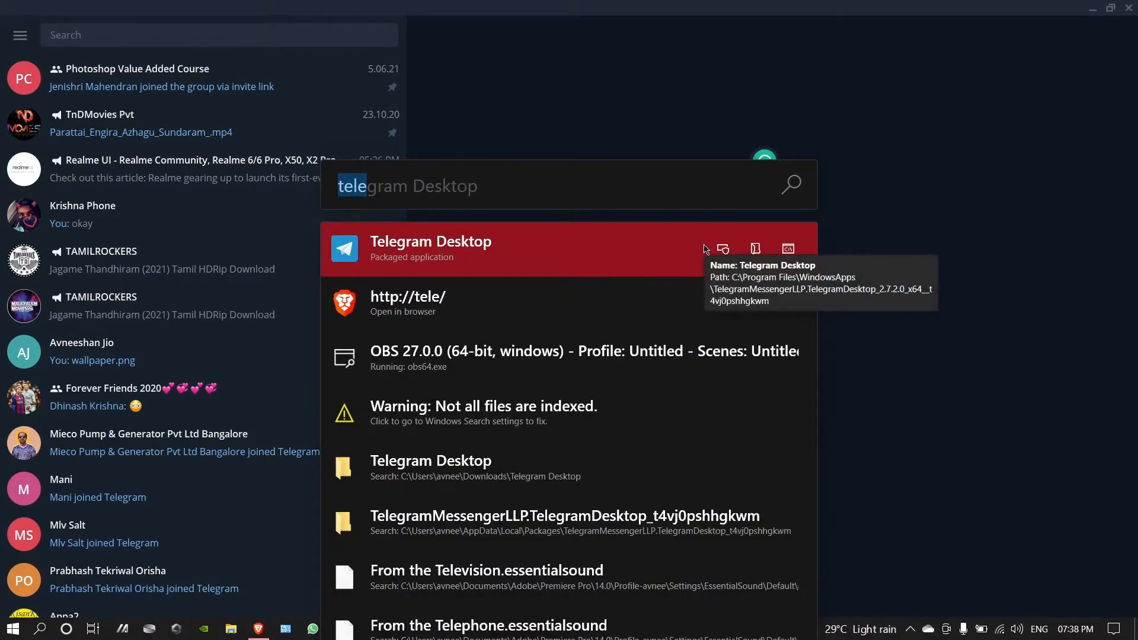
key("BackSpace")
type("chr")
key("Return")
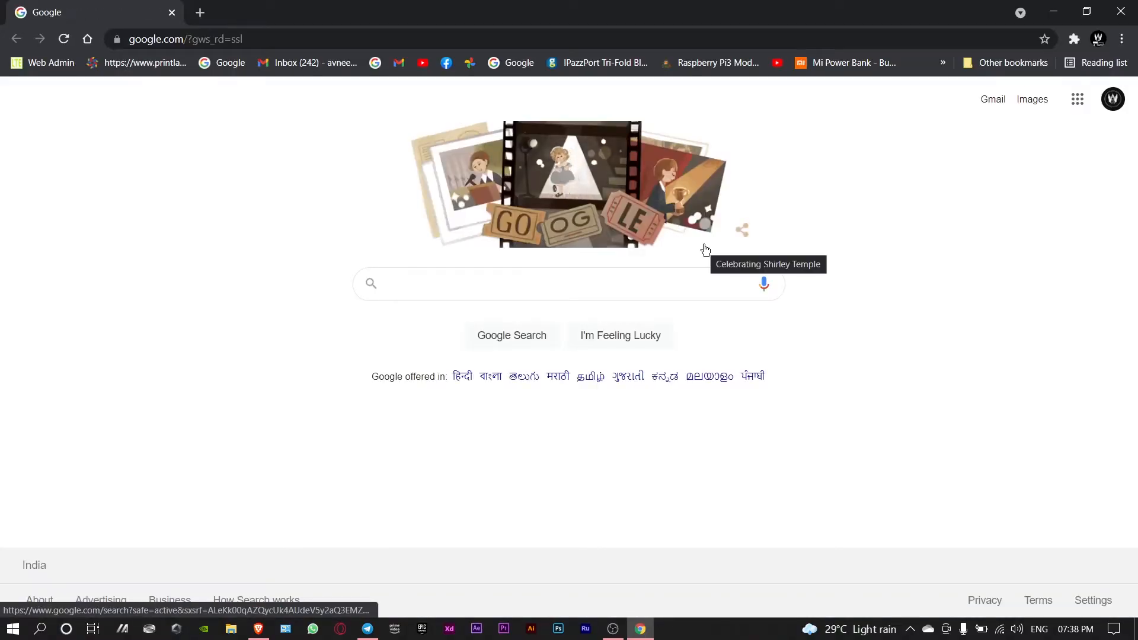
Step: Replace the previous PowerToys Run query with "fil" and launch File Explorer
key("alt+space")
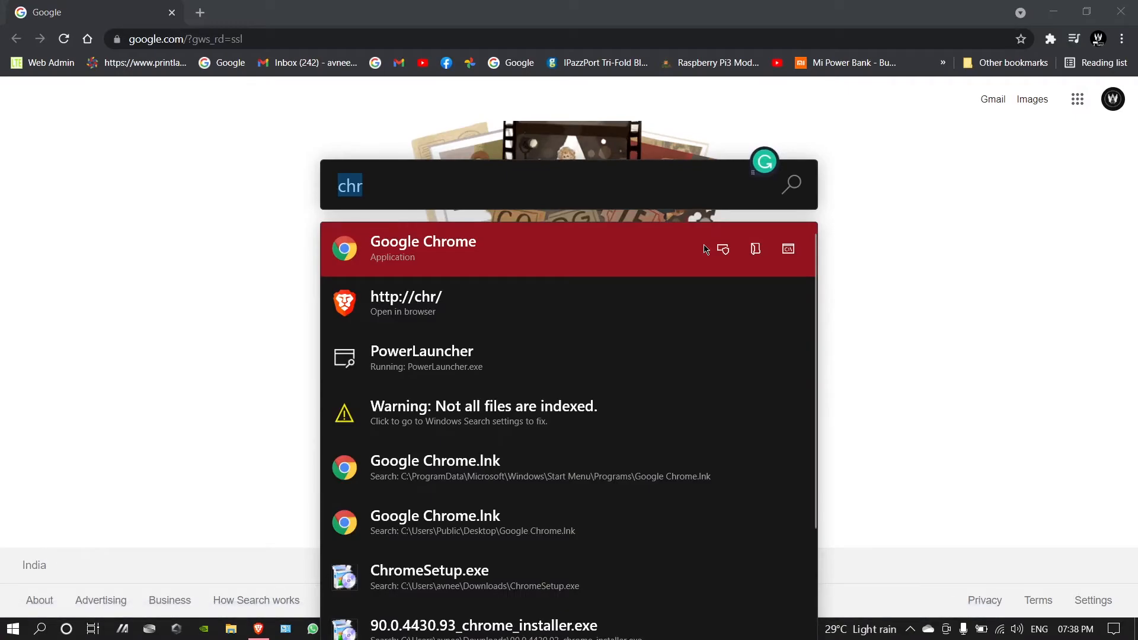
key("BackSpace")
type("fil")
key("Return")
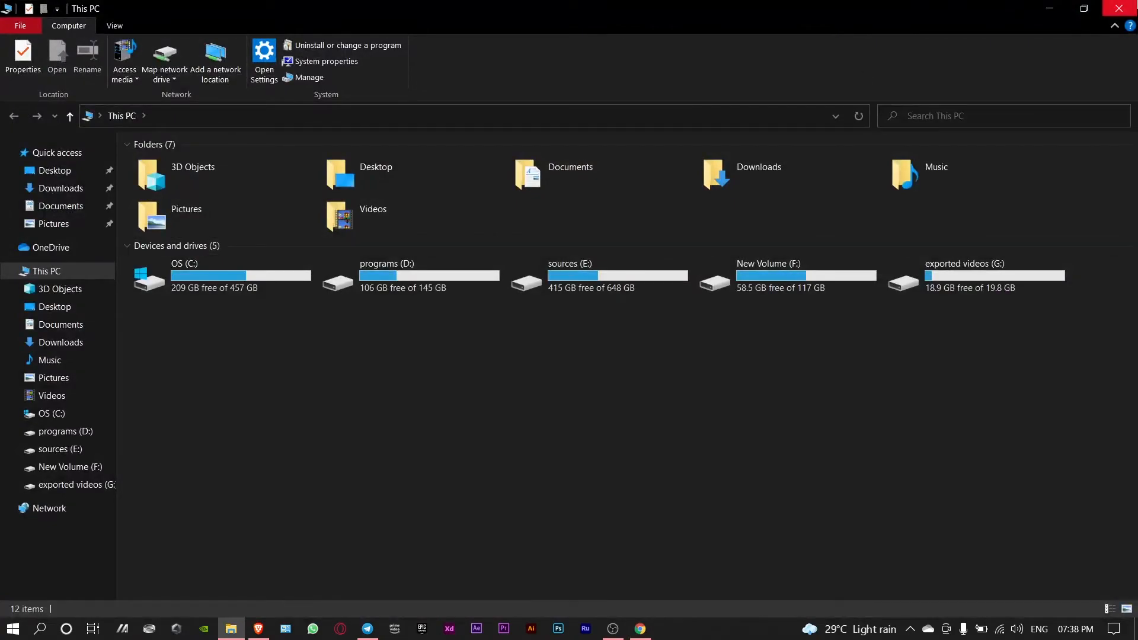
Step: Close the File Explorer, Chrome, Telegram and Brave windows to return to the desktop
left_click(1134, 7)
left_click(1134, 8)
left_click(1134, 7)
left_click(1125, 9)
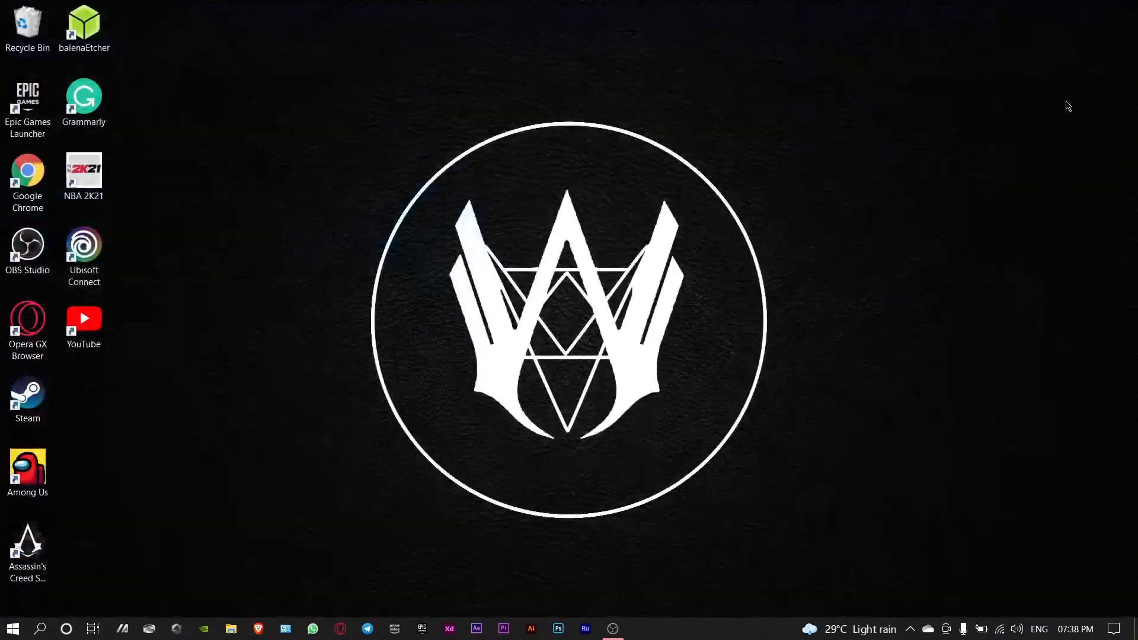